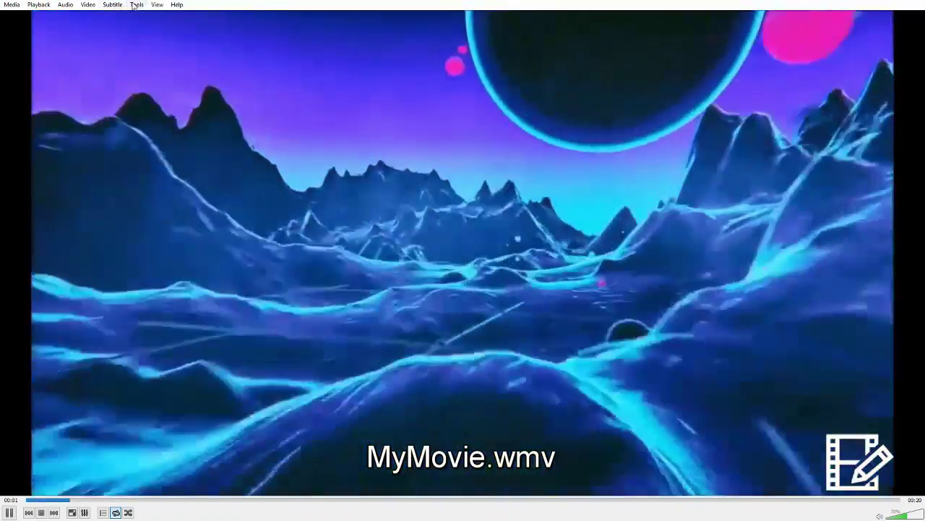
{"action": "left_click", "coordinate": [113, 4]}
{"action": "mouse_move", "coordinate": [87, 6]}
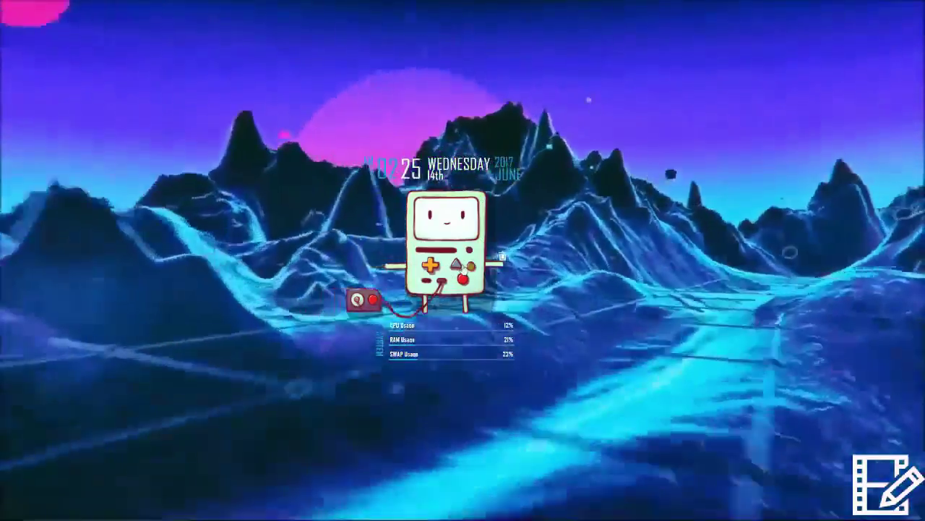
{"action": "left_click", "coordinate": [454, 278]}
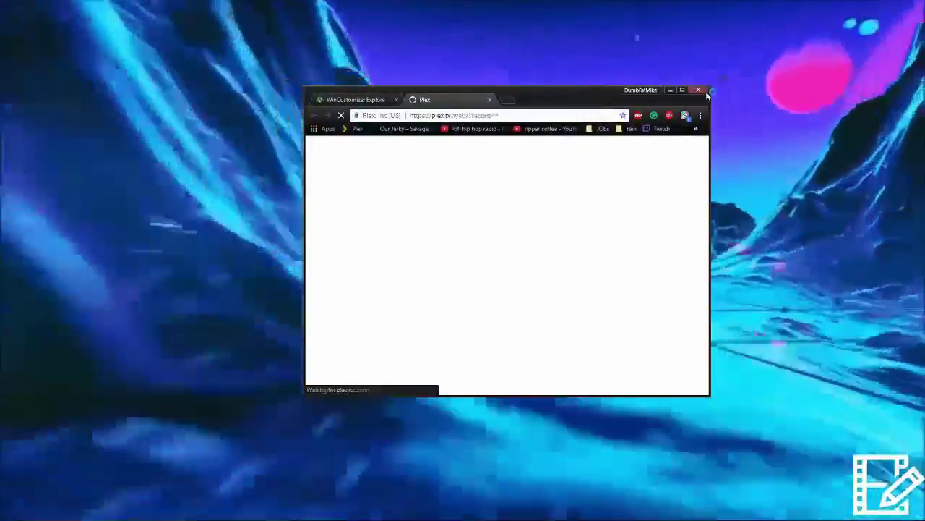
{"action": "left_click", "coordinate": [706, 91]}
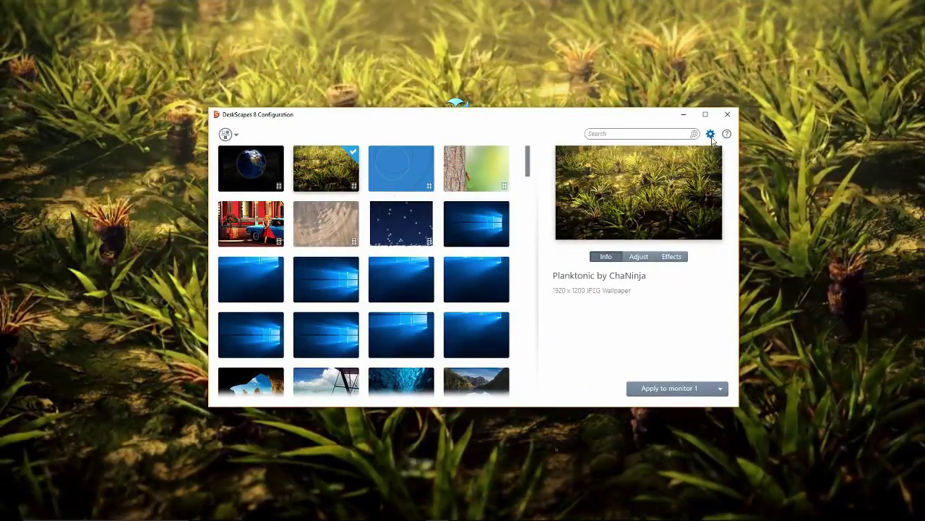
Open the wallpaper folder settings in DeskScapes and browse to the Videos folder as an additional source, without adding it
{"action": "left_click", "coordinate": [711, 134]}
{"action": "left_click", "coordinate": [416, 181]}
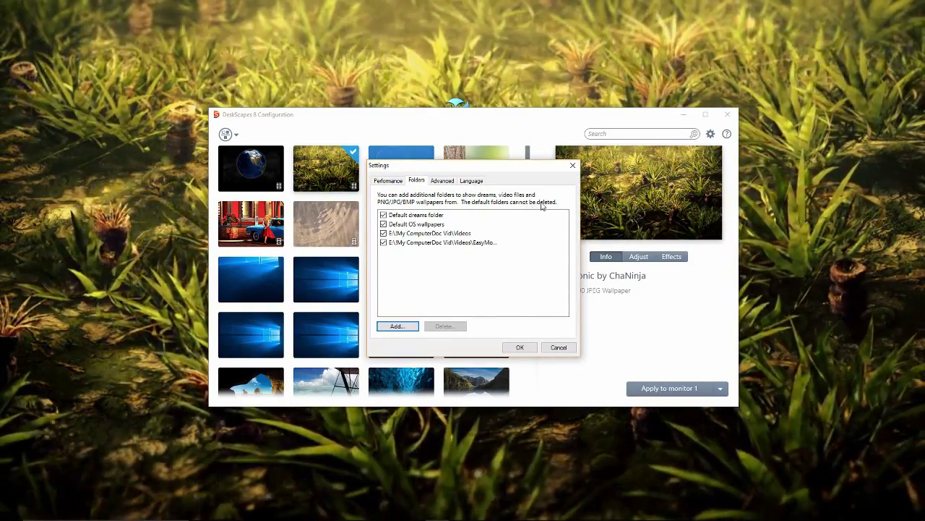
{"action": "left_click", "coordinate": [390, 326]}
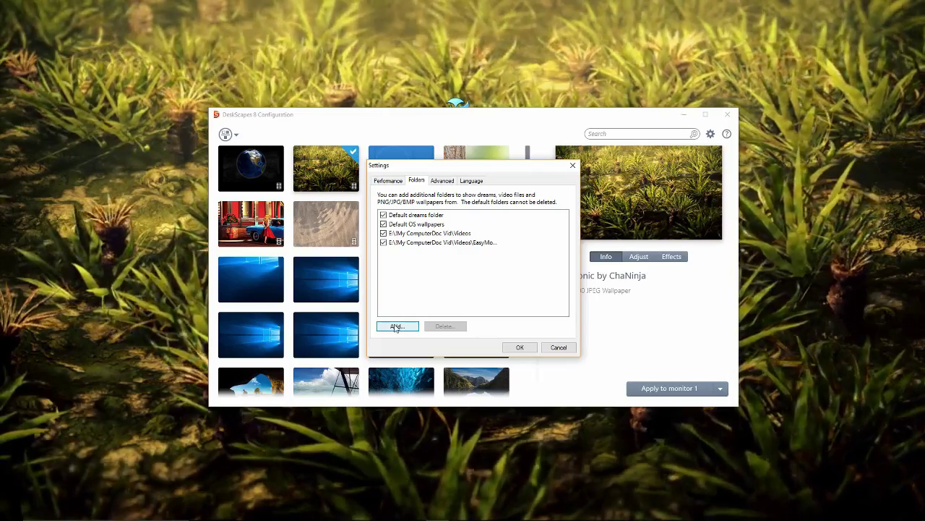
{"action": "left_click", "coordinate": [407, 239]}
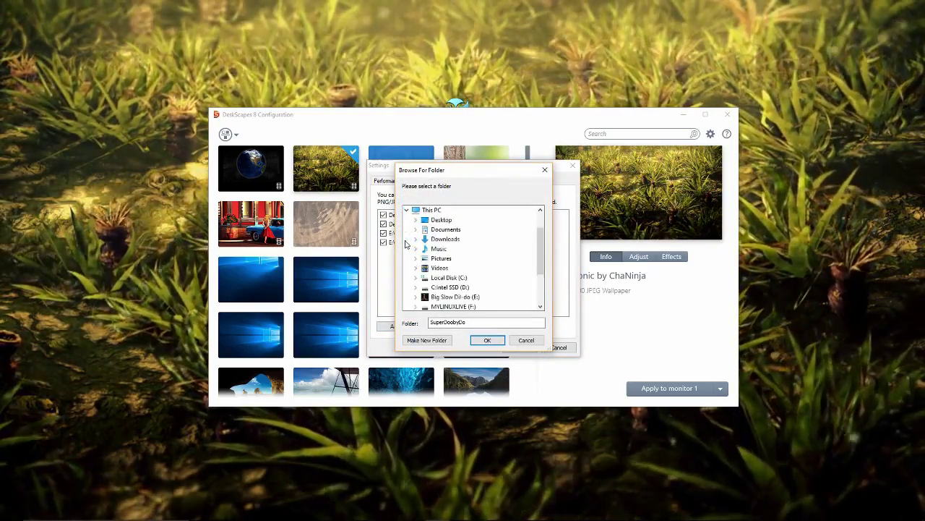
{"action": "double_click", "coordinate": [436, 269]}
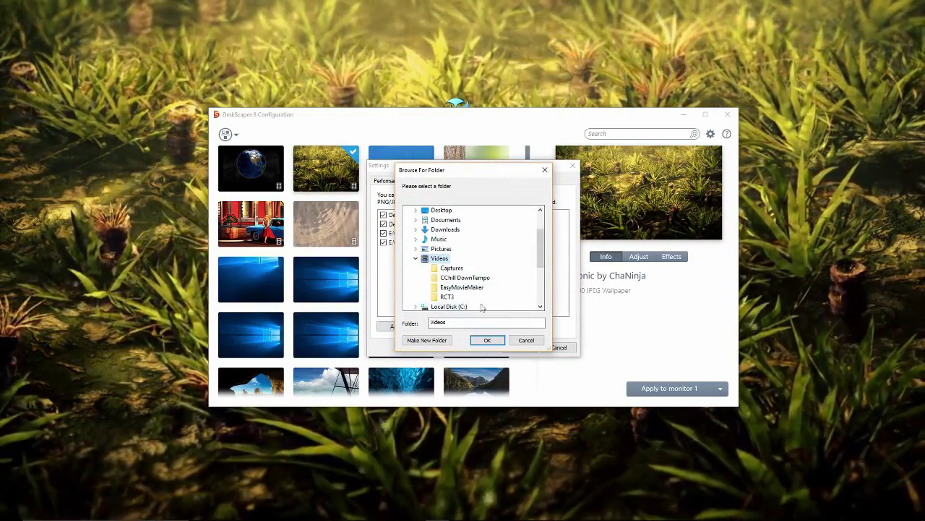
{"action": "left_click", "coordinate": [525, 340]}
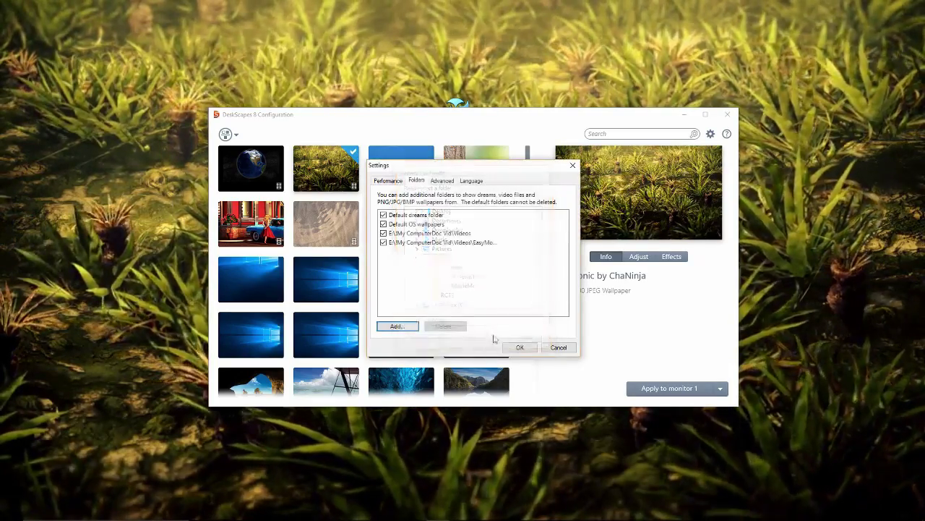
{"action": "left_click", "coordinate": [525, 349]}
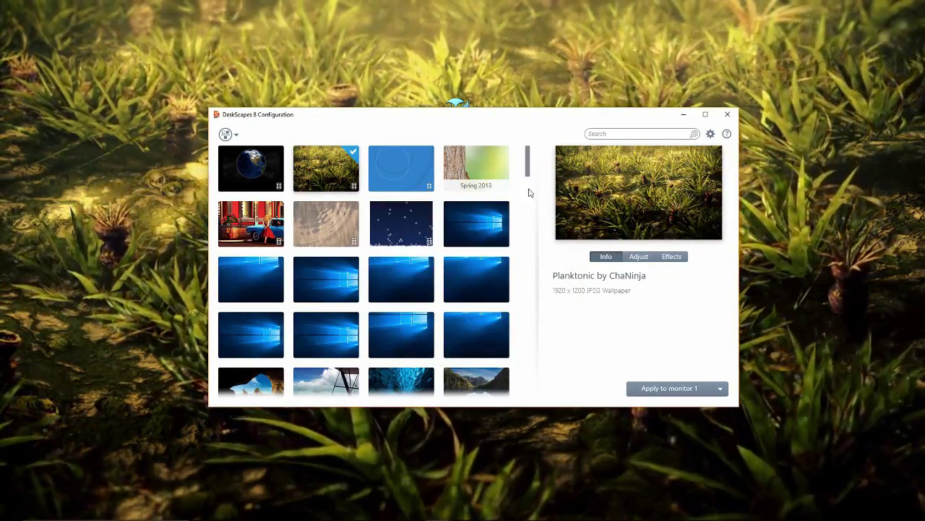
Look through the wallpaper library down to its last entries for the MyMovie video
{"action": "left_click_drag", "start_coordinate": [530, 166], "coordinate": [533, 384]}
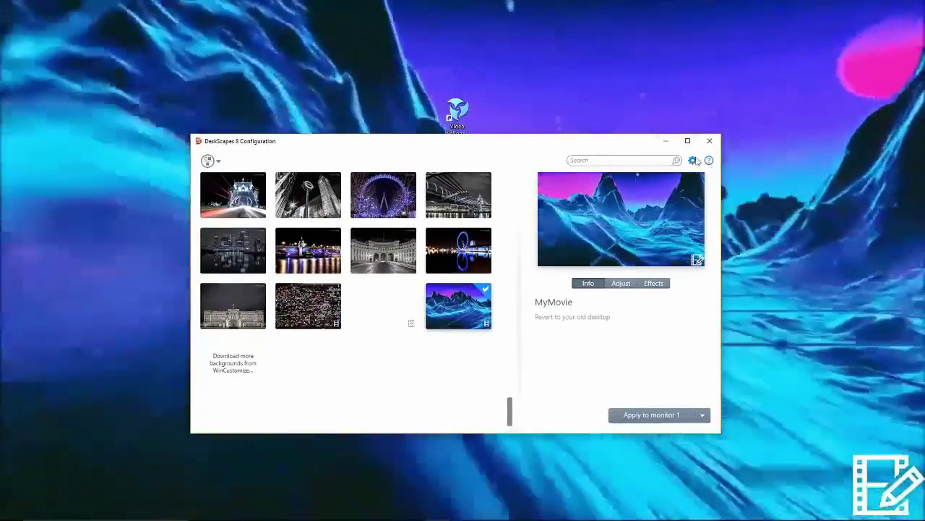
Review the performance, folder and advanced options in the DeskScapes settings and close them
{"action": "left_click", "coordinate": [693, 160]}
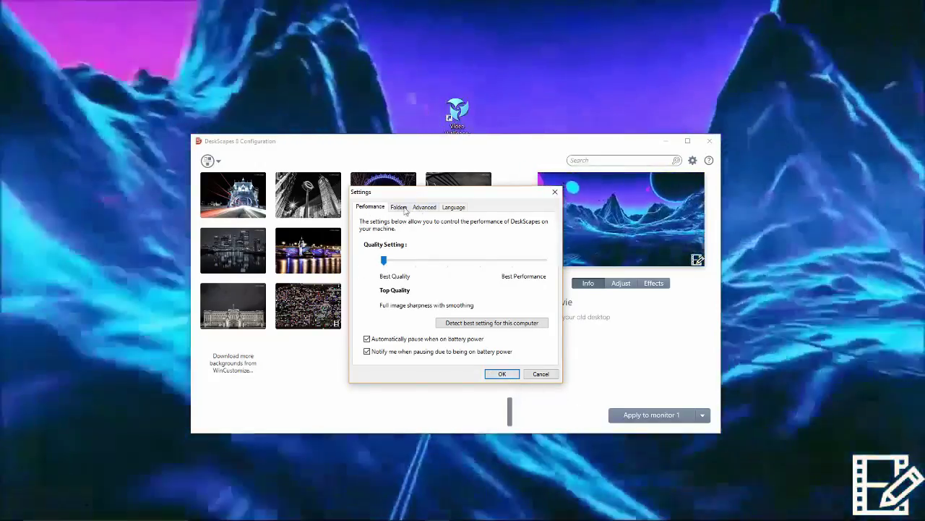
{"action": "left_click", "coordinate": [403, 208]}
{"action": "left_click", "coordinate": [423, 210]}
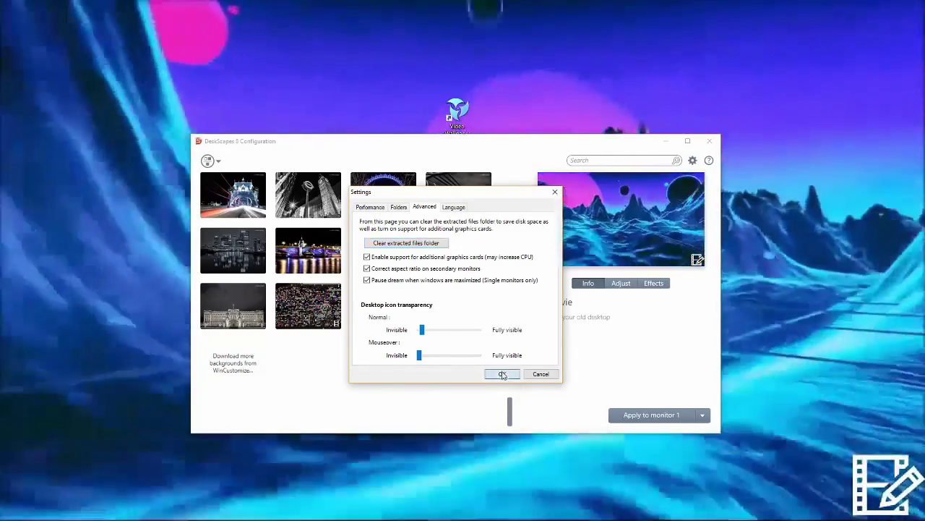
{"action": "left_click", "coordinate": [503, 374]}
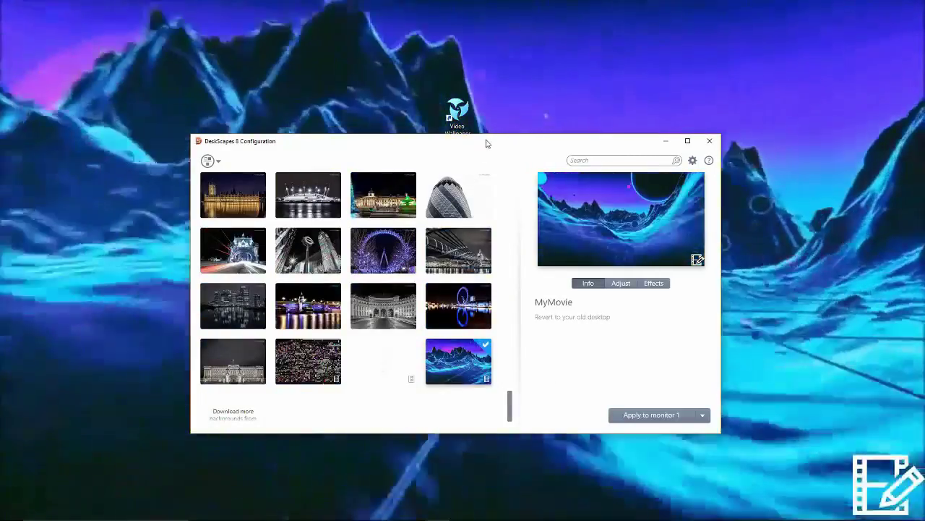
Raise the normal desktop icon transparency in the advanced settings to about 60% of the way toward fully visible and apply it
{"action": "left_click_drag", "start_coordinate": [487, 142], "coordinate": [542, 221]}
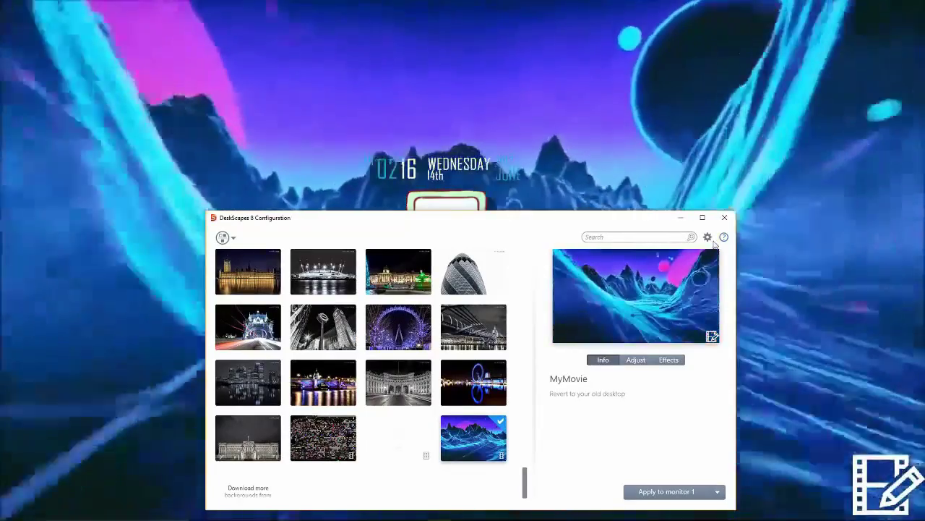
{"action": "left_click", "coordinate": [708, 236]}
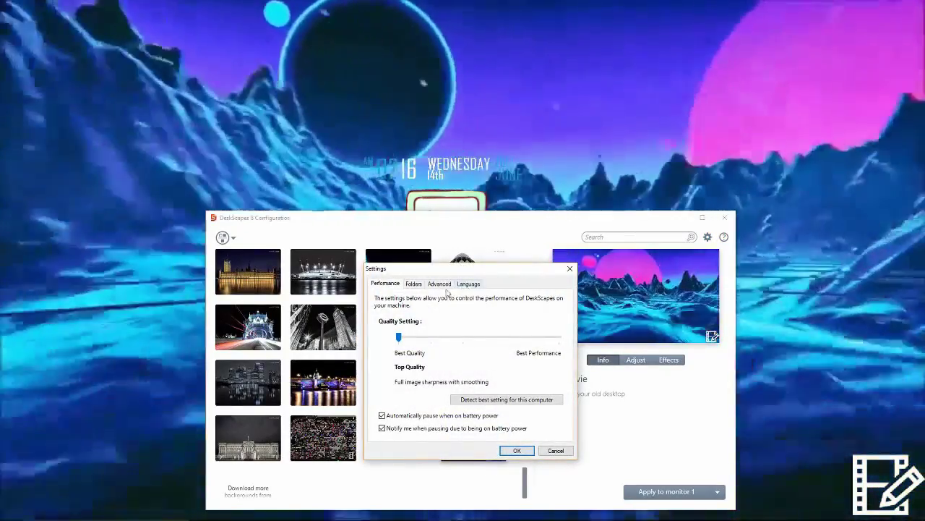
{"action": "left_click", "coordinate": [439, 283]}
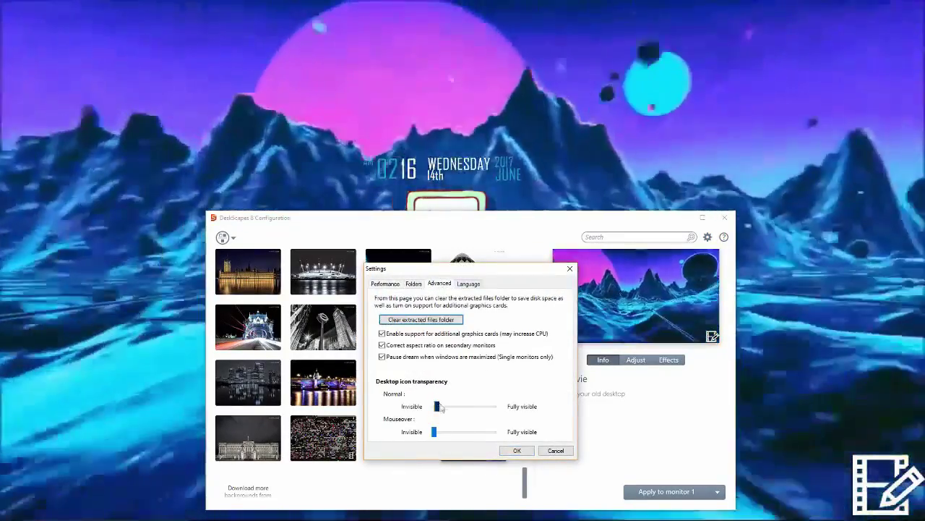
{"action": "left_click_drag", "start_coordinate": [438, 407], "coordinate": [469, 406]}
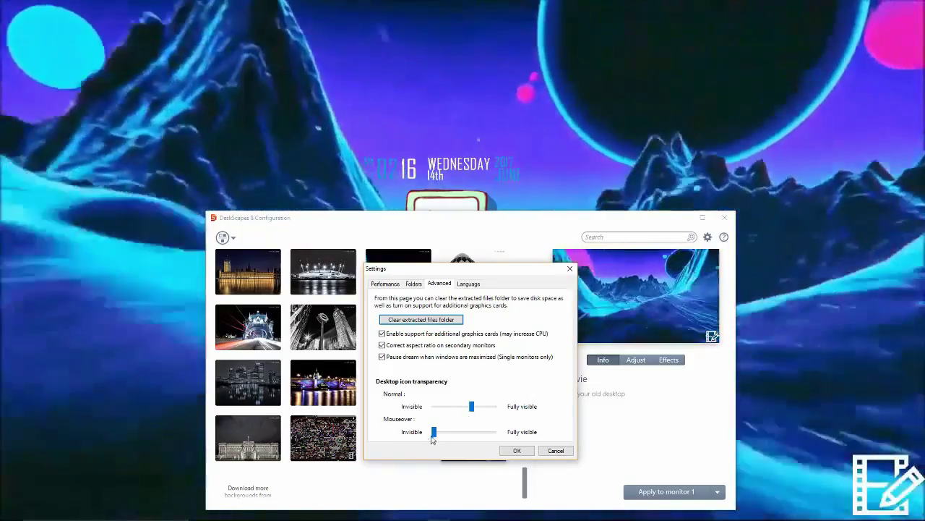
{"action": "left_click", "coordinate": [517, 450]}
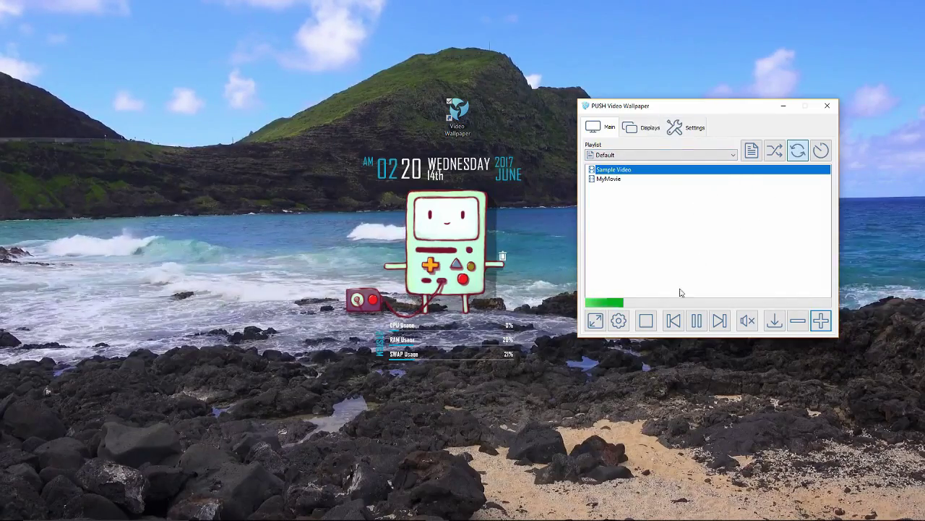
In PUSH Video Wallpaper, add MyMovie from the EasyMovieMaker folder to the Default playlist and play MyMovie as the desktop wallpaper
{"action": "left_click", "coordinate": [821, 322]}
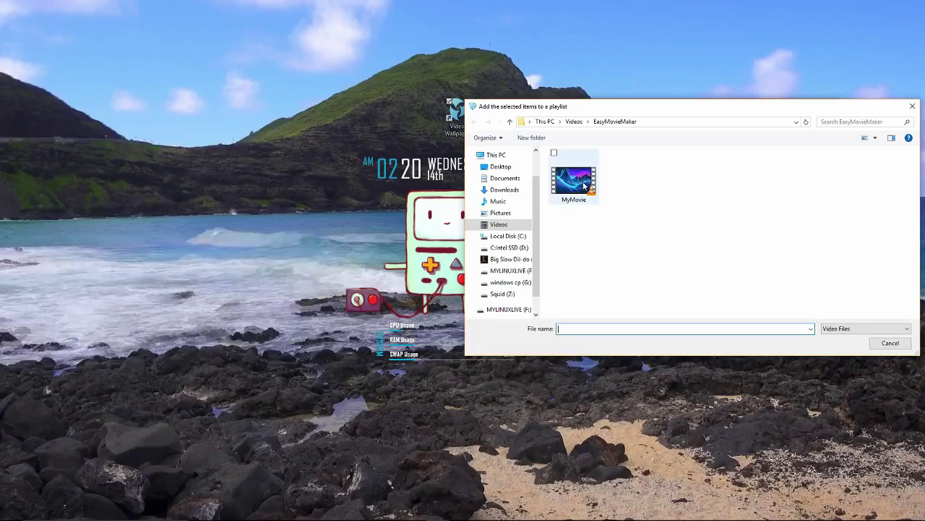
{"action": "double_click", "coordinate": [584, 185]}
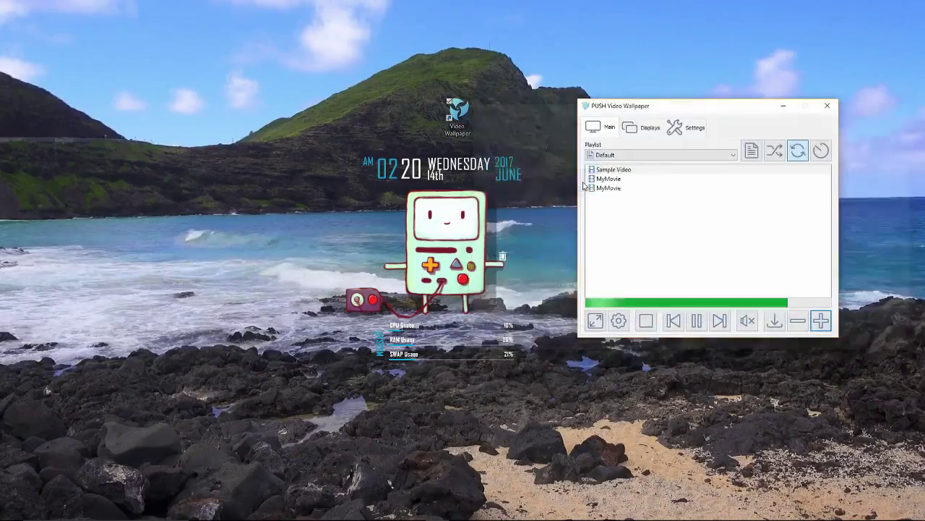
{"action": "double_click", "coordinate": [625, 180]}
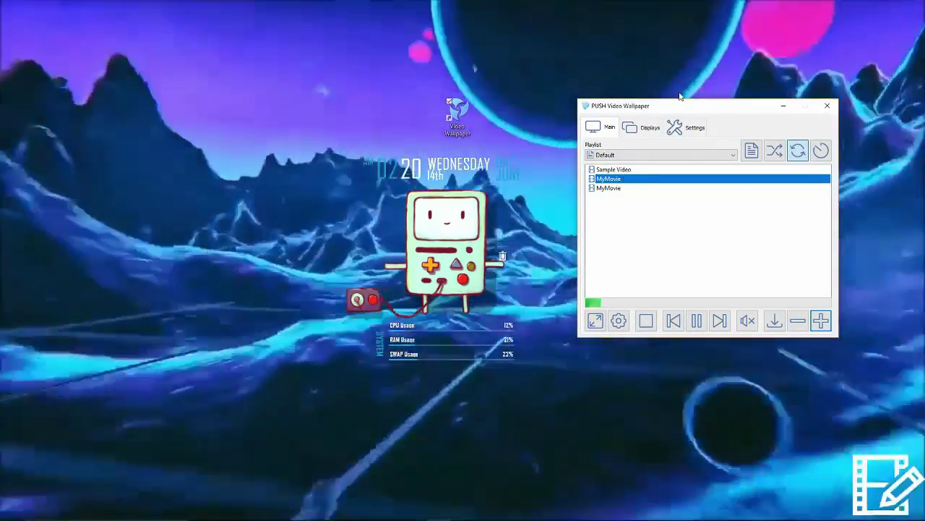
{"action": "left_click_drag", "start_coordinate": [680, 110], "coordinate": [635, 133]}
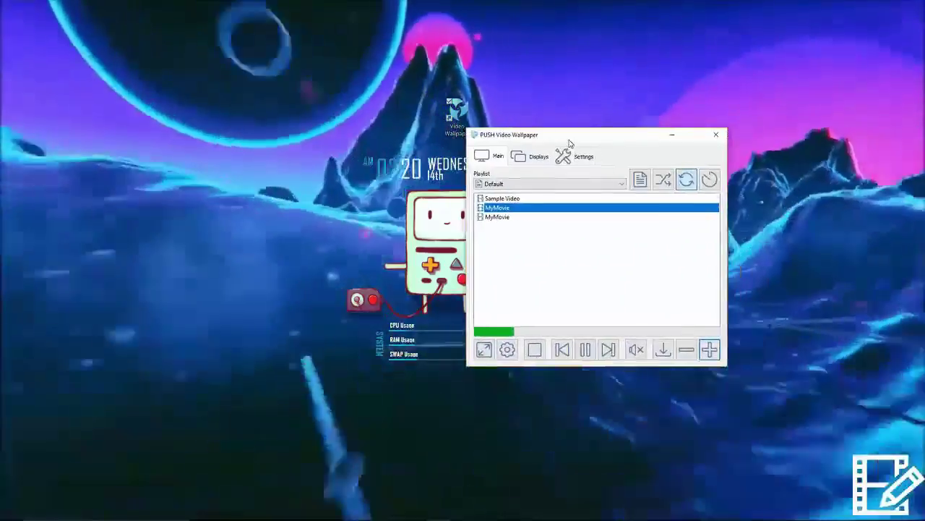
Check the wallpaper's volume control and switch playback to Sample Video in the playlist
{"action": "left_click", "coordinate": [698, 339]}
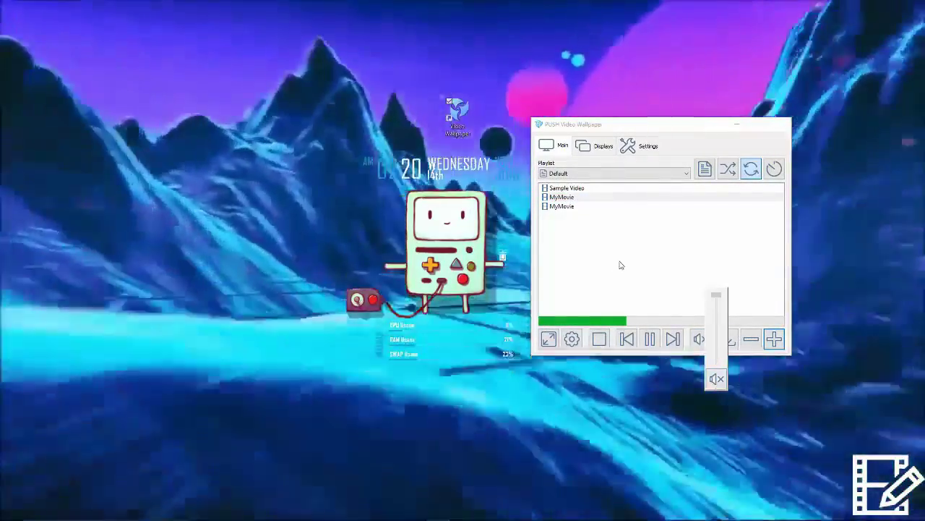
{"action": "left_click", "coordinate": [619, 265]}
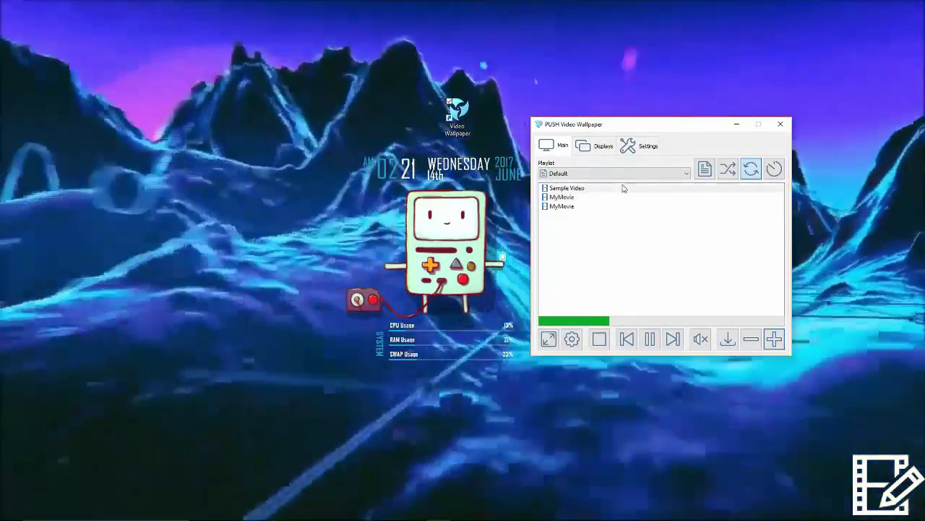
{"action": "double_click", "coordinate": [624, 188]}
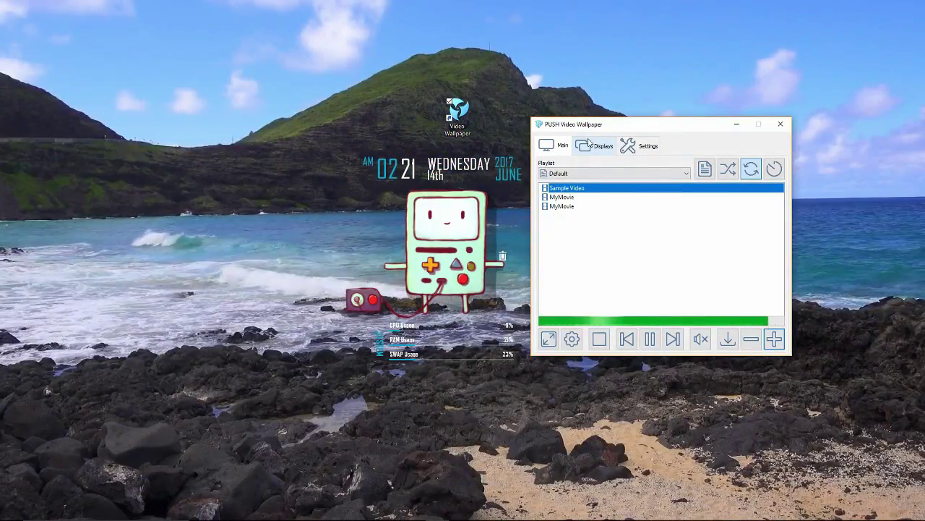
Review the options for spanning, repeating or varying the image across multiple displays
{"action": "left_click", "coordinate": [582, 148]}
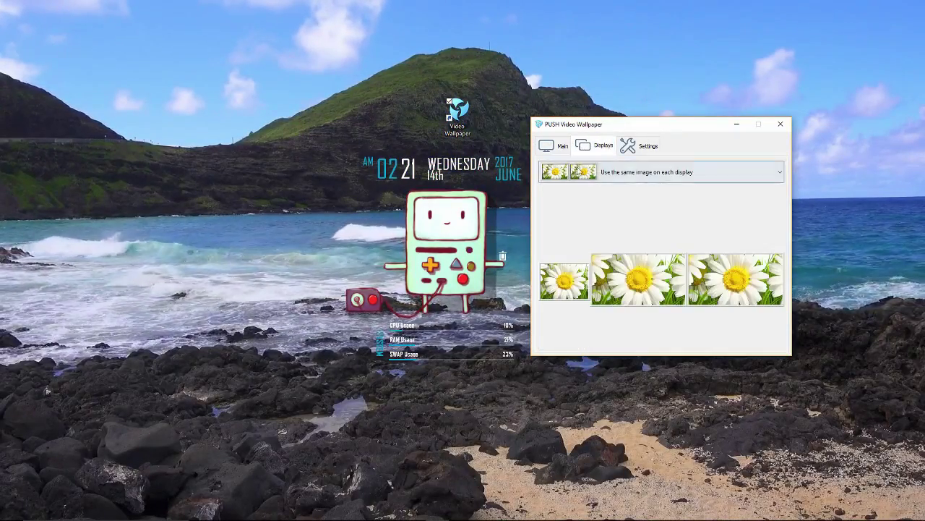
{"action": "left_click", "coordinate": [614, 172]}
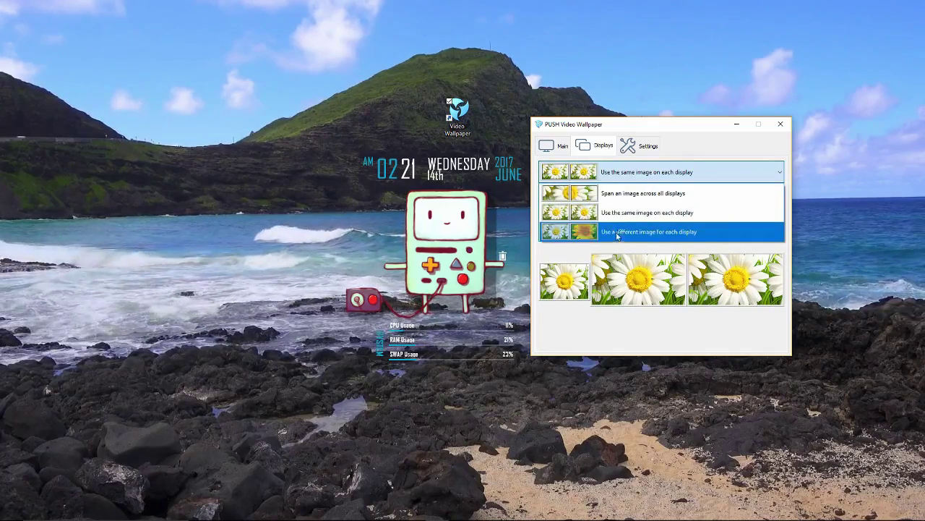
{"action": "left_click", "coordinate": [640, 146]}
Examine the adjustment and basic startup settings, and bring the wallpaper window back up through its system tray icon
{"action": "left_click", "coordinate": [641, 145]}
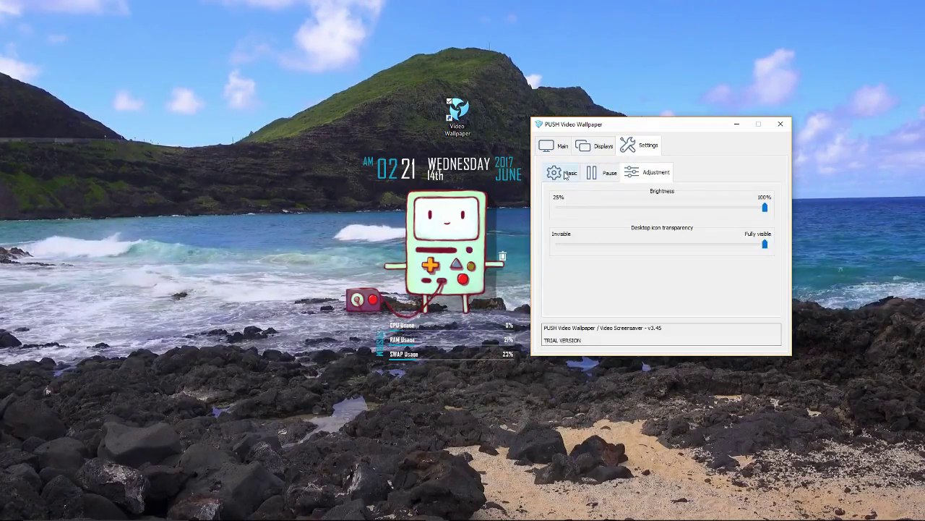
{"action": "left_click", "coordinate": [566, 174]}
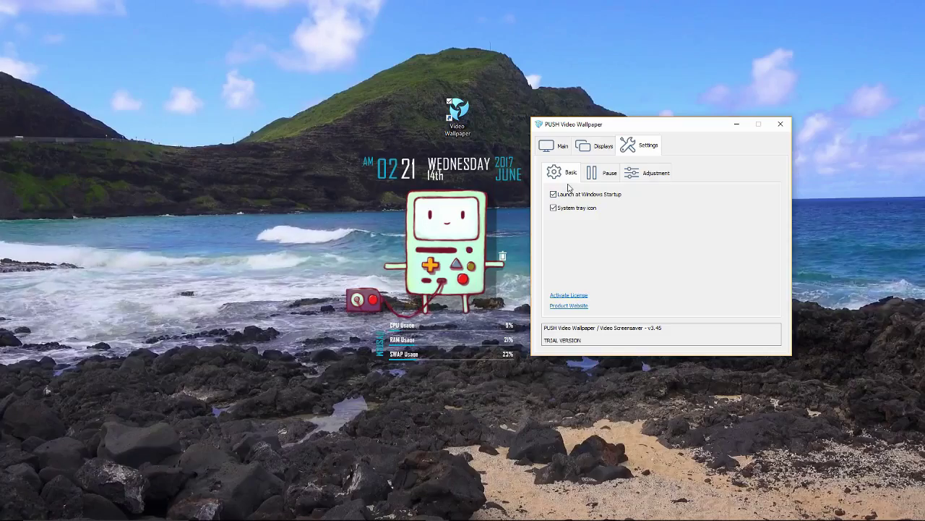
{"action": "left_click", "coordinate": [634, 148]}
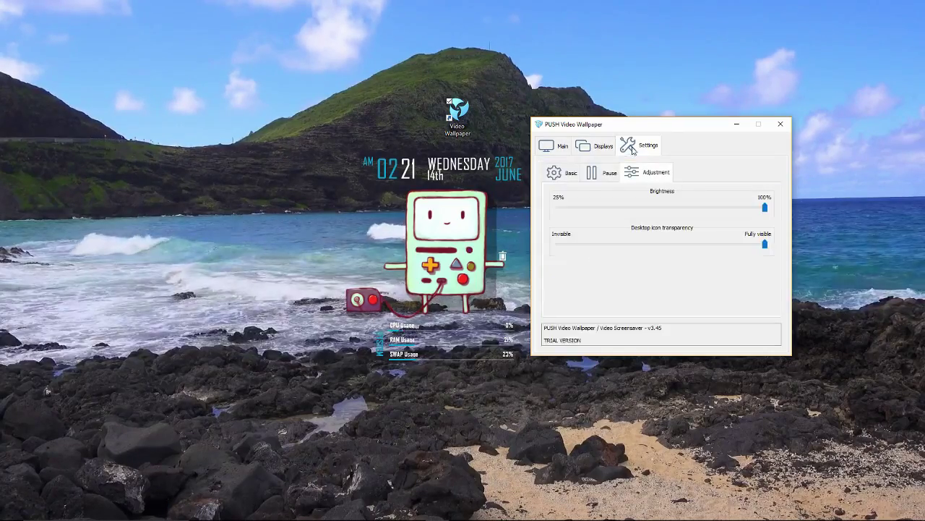
{"action": "left_click", "coordinate": [567, 175]}
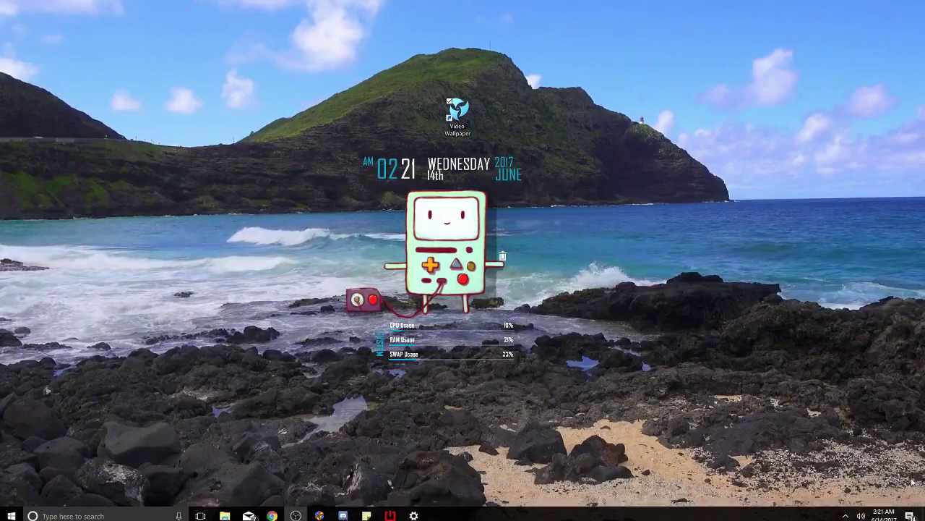
{"action": "left_click", "coordinate": [846, 511]}
{"action": "left_click", "coordinate": [845, 492]}
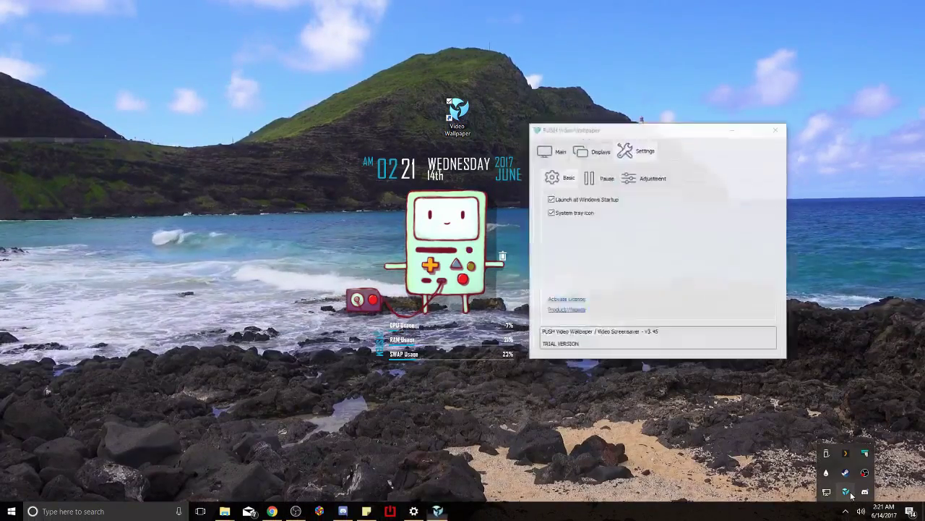
Try the option that pauses the wallpaper when windows are maximized, and switch it back off
{"action": "left_click", "coordinate": [605, 175]}
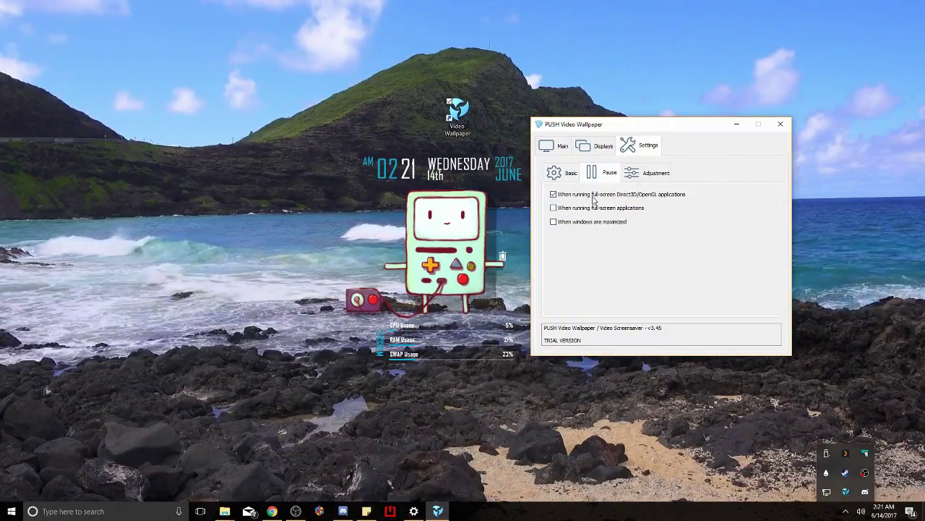
{"action": "left_click", "coordinate": [595, 222]}
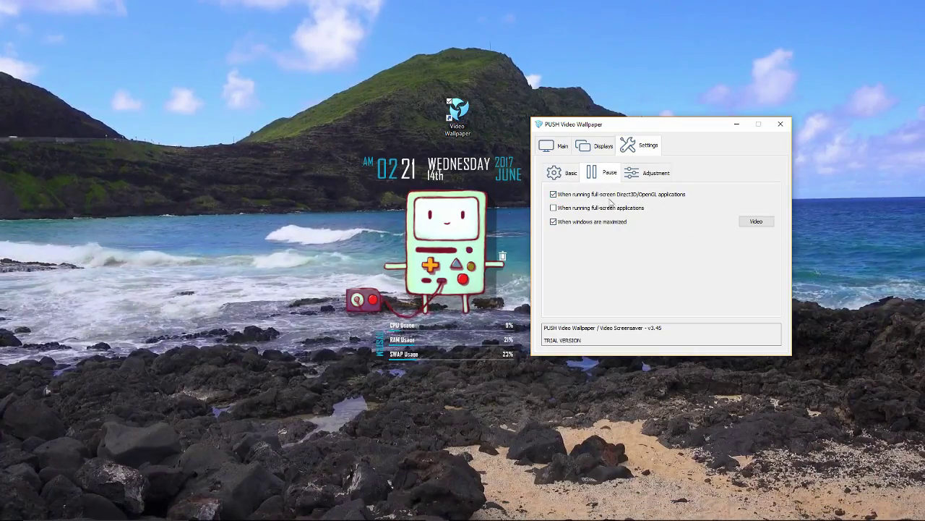
{"action": "left_click", "coordinate": [595, 222]}
Keep the wallpaper brightness at 100% and lower the desktop icon transparency to slightly below midway between invisible and fully visible
{"action": "left_click", "coordinate": [635, 174]}
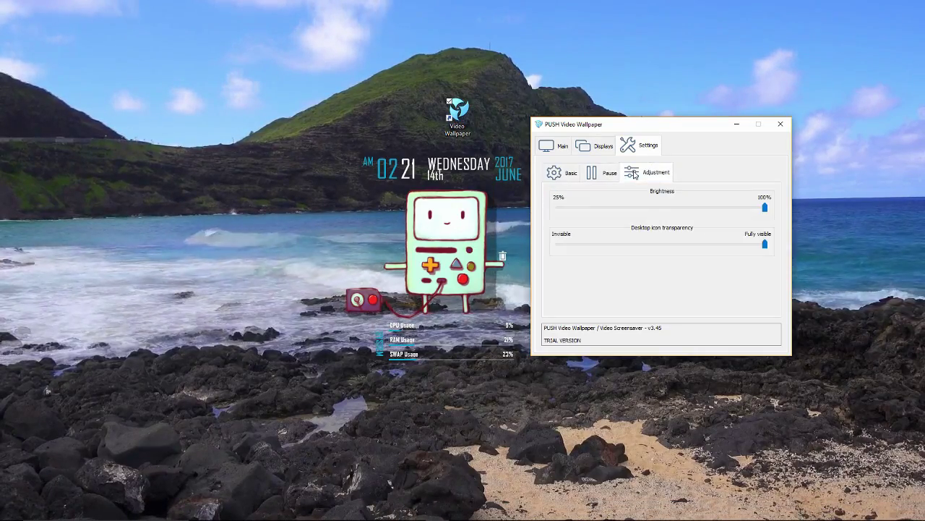
{"action": "left_click_drag", "start_coordinate": [764, 209], "coordinate": [786, 217]}
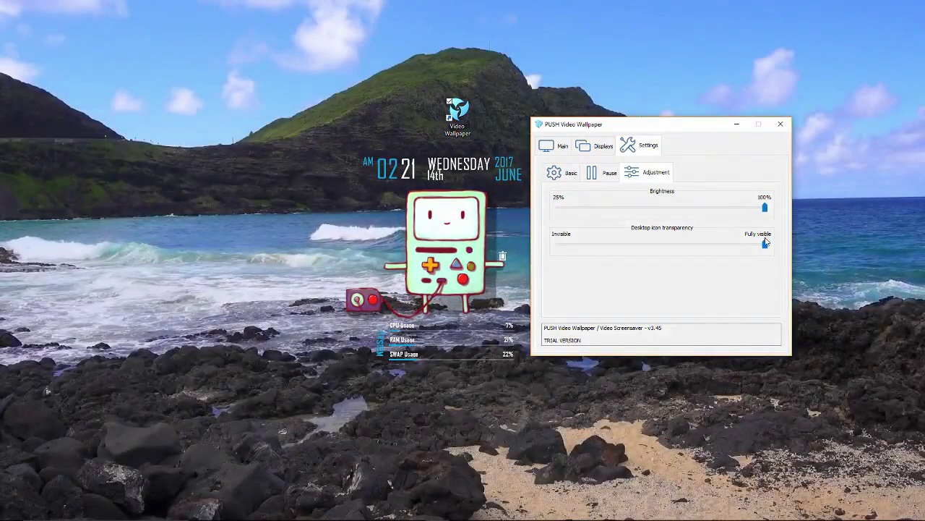
{"action": "left_click_drag", "start_coordinate": [764, 246], "coordinate": [645, 253]}
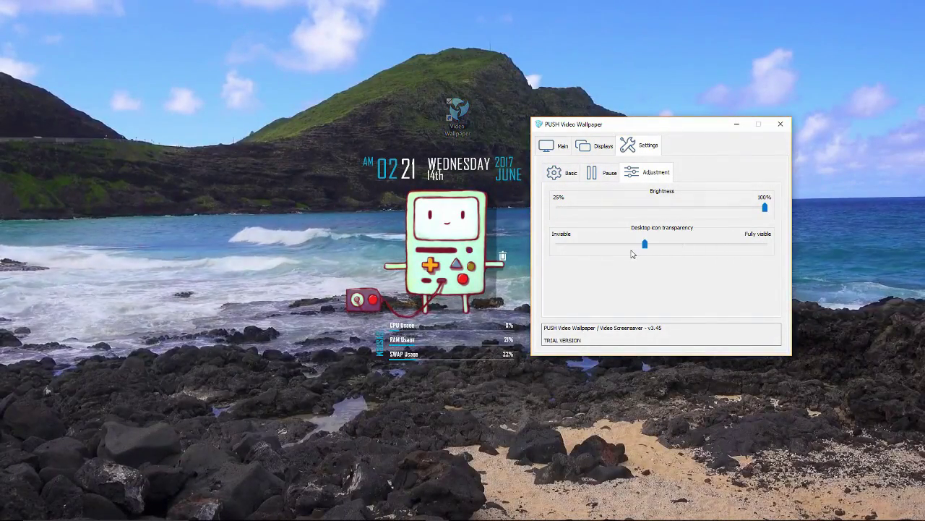